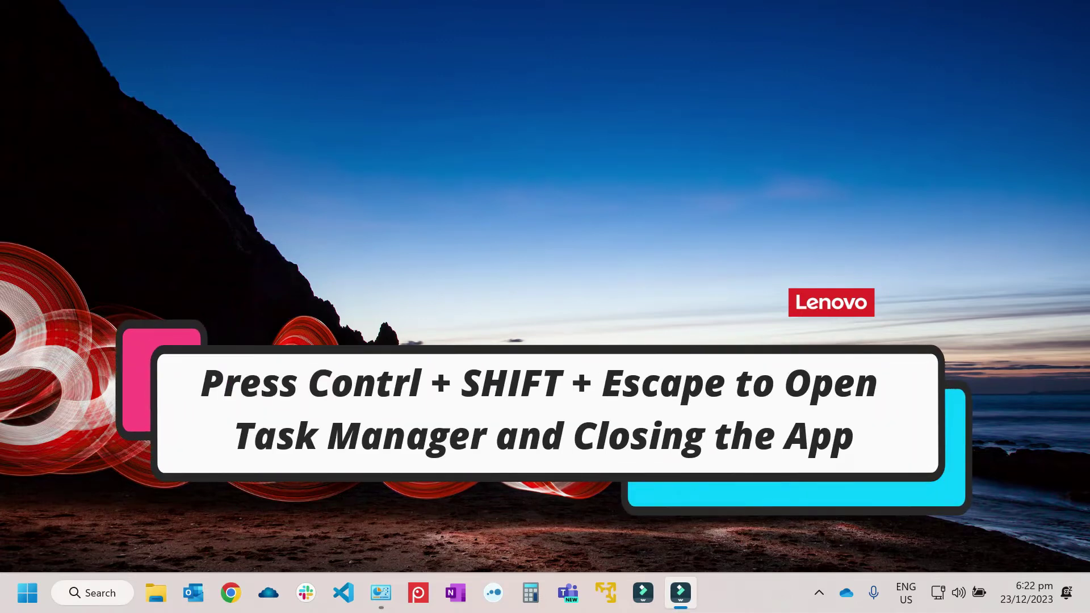
# Step: Open Task Manager with Ctrl+Shift+Esc and launch Word from Windows Search
pyautogui.hotkey('ctrl', 'shift', 'Escape')
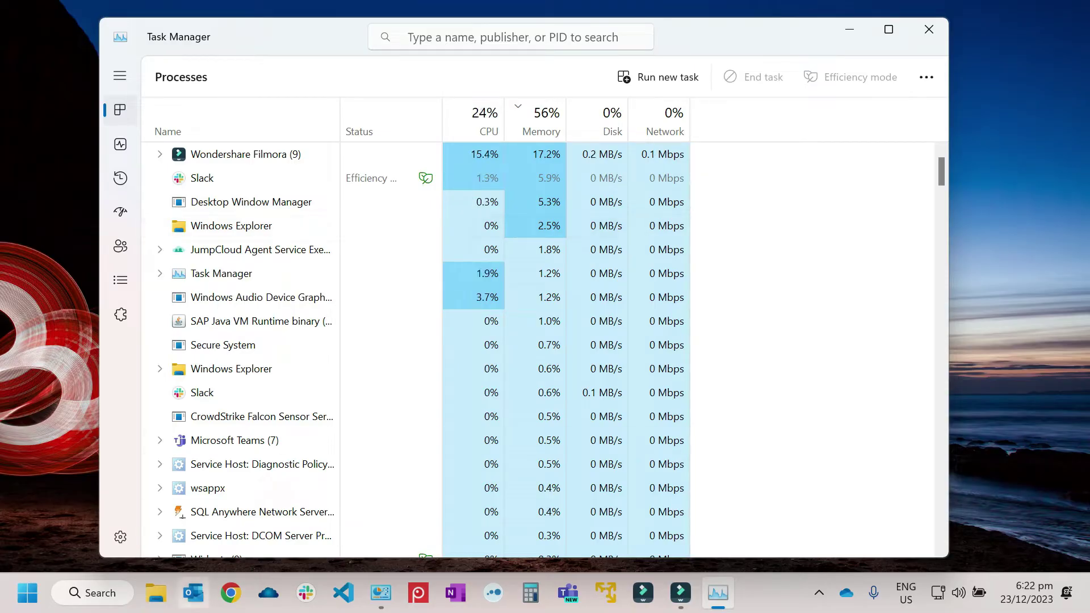
pyautogui.click(92, 593)
pyautogui.write('w')
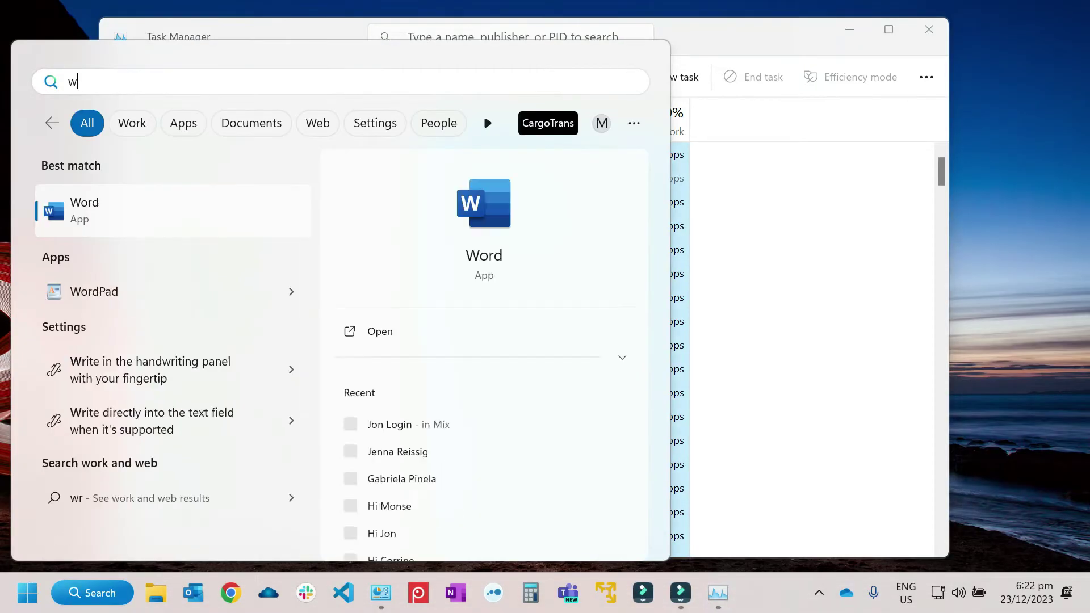
pyautogui.write('ord')
pyautogui.press('Return')
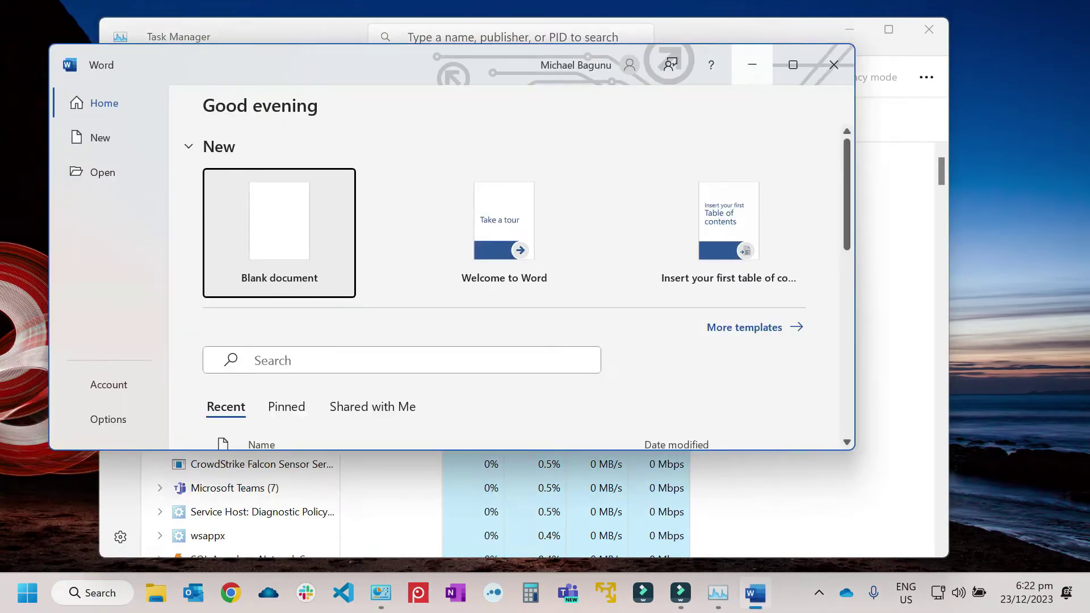
# Step: End the Microsoft Word process in Task Manager's Processes list, then close Task Manager
pyautogui.click(753, 65)
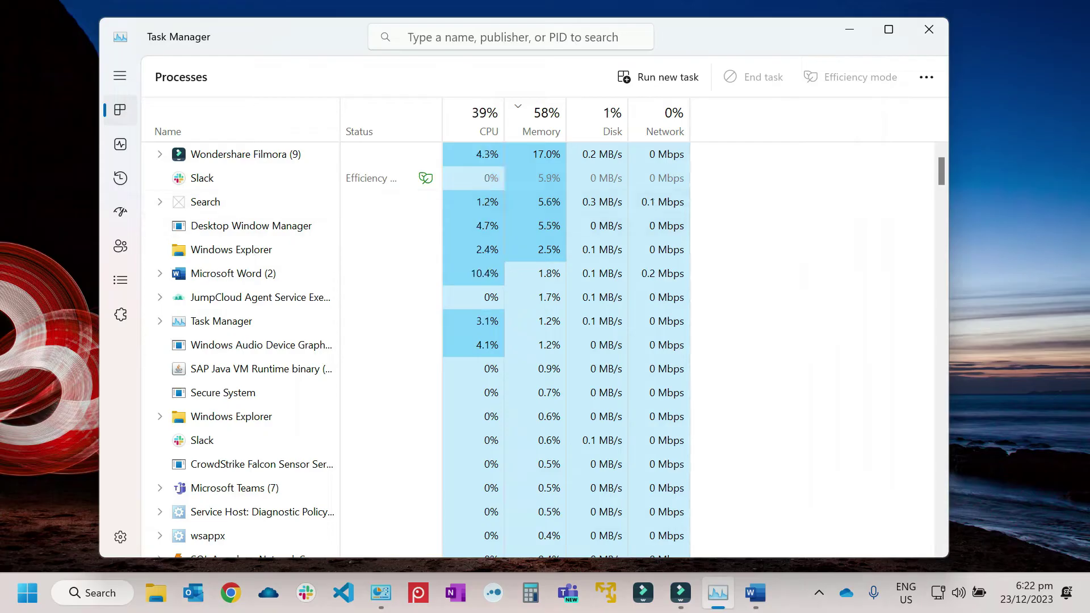
pyautogui.click(260, 273)
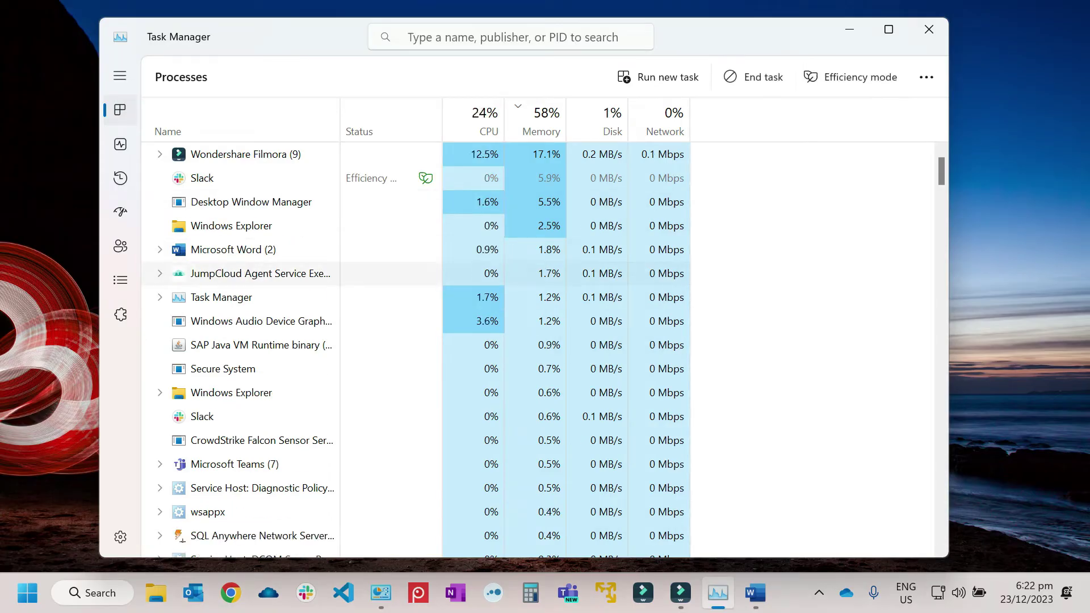
pyautogui.click(243, 249)
pyautogui.rightClick(243, 254)
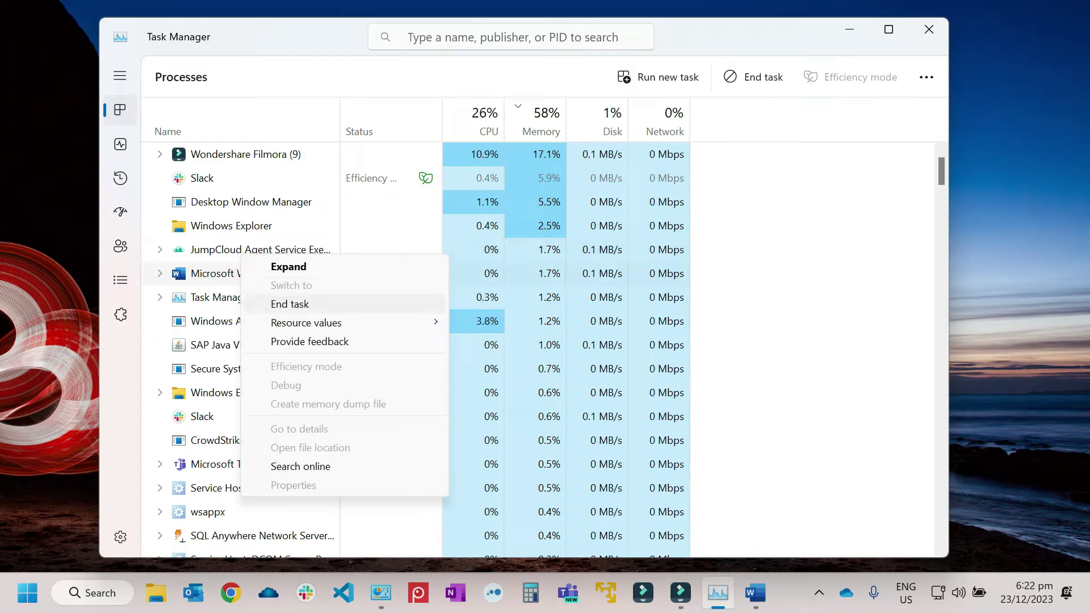
pyautogui.click(289, 304)
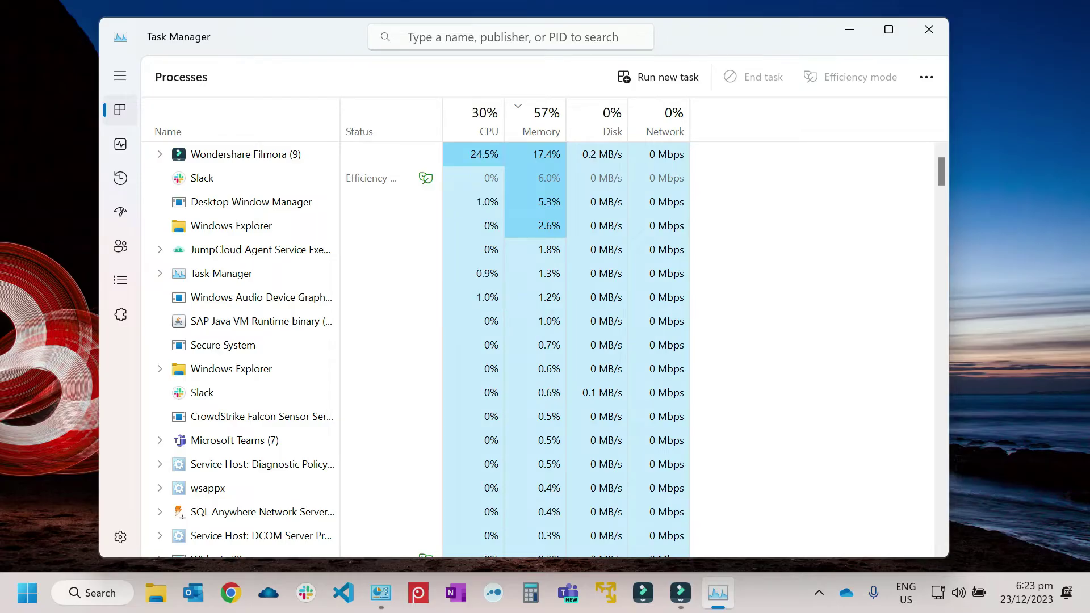
pyautogui.click(929, 29)
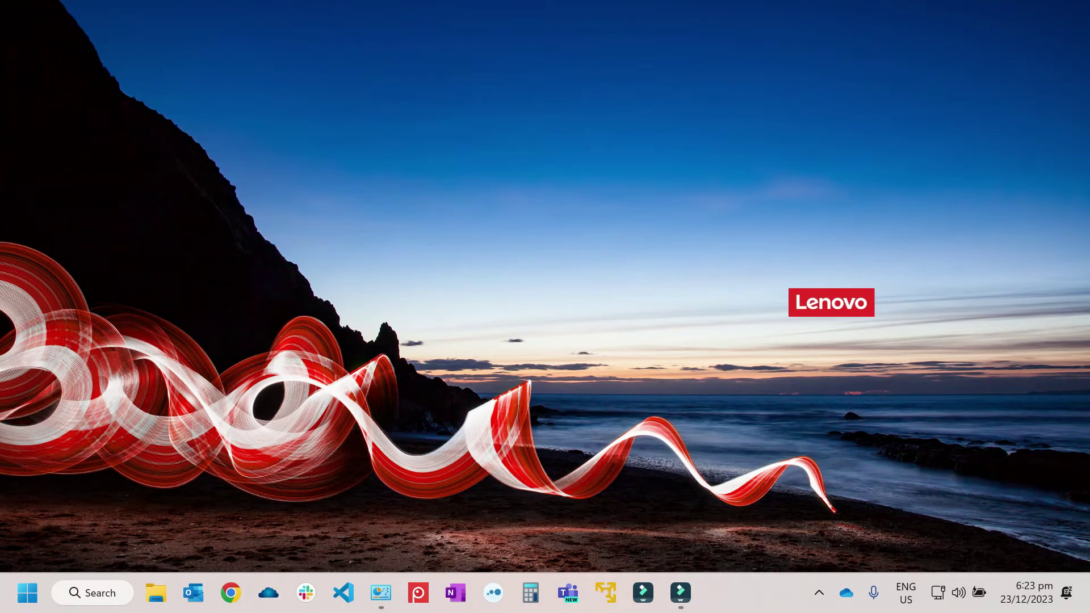
# Step: Run 'winword /safe' from the Run dialog to start Word in Safe Mode
pyautogui.rightClick(27, 592)
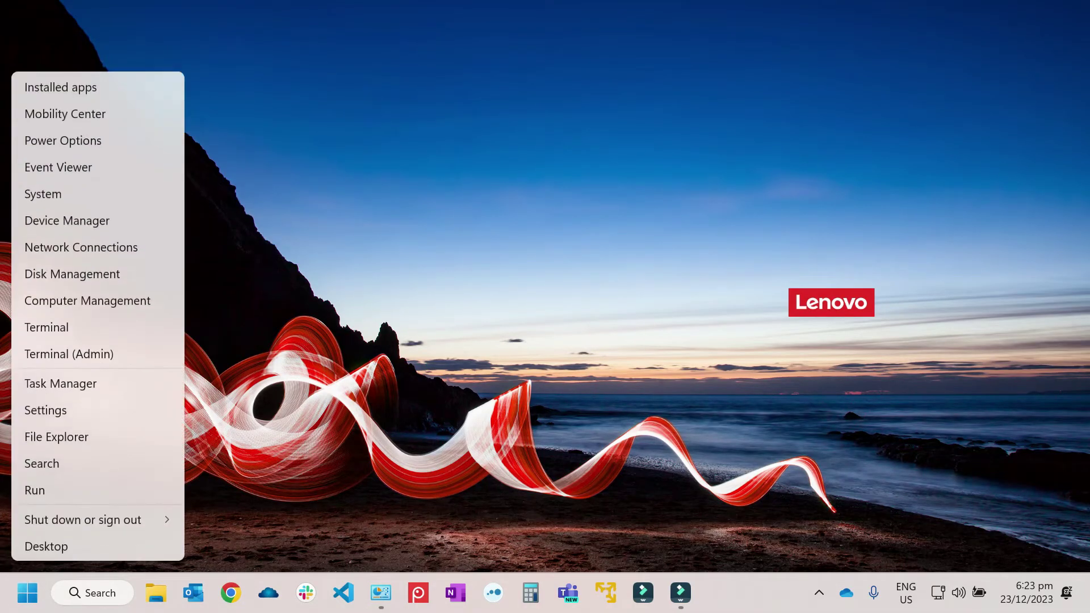
pyautogui.click(57, 490)
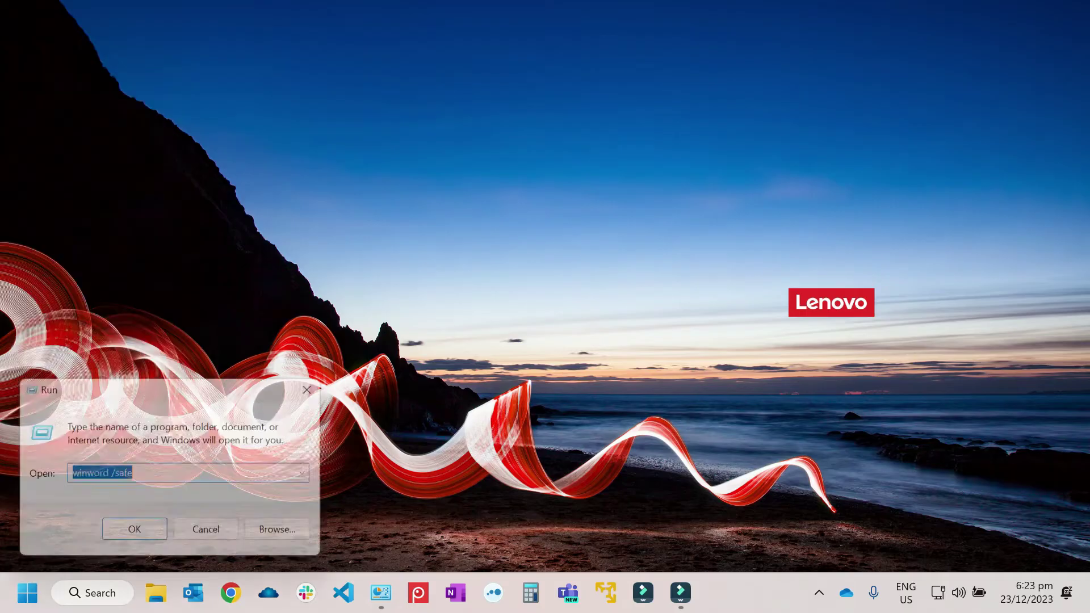
pyautogui.press('BackSpace')
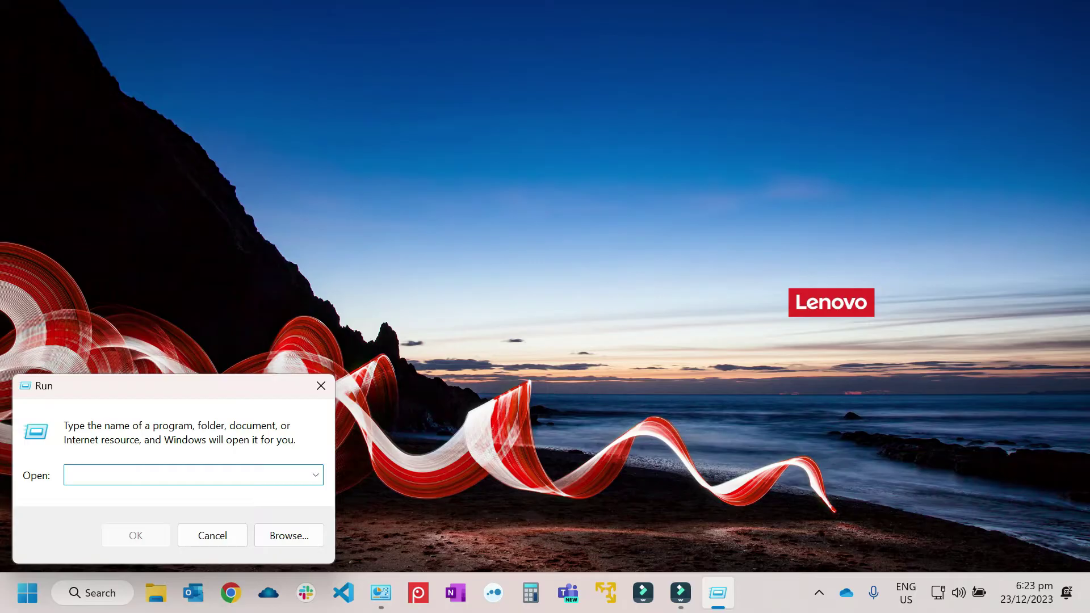
pyautogui.write('wind')
pyautogui.press('BackSpace')
pyautogui.press('BackSpace')
pyautogui.press('BackSpace')
pyautogui.press('BackSpace')
pyautogui.write('wind')
pyautogui.press('BackSpace')
pyautogui.write('word')
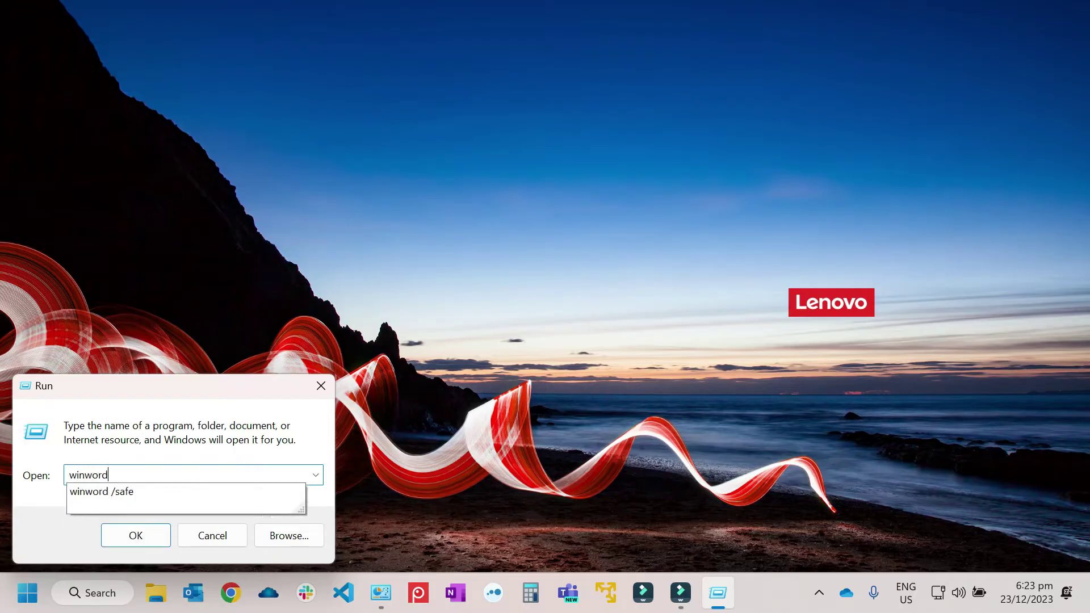
pyautogui.write(' /safe')
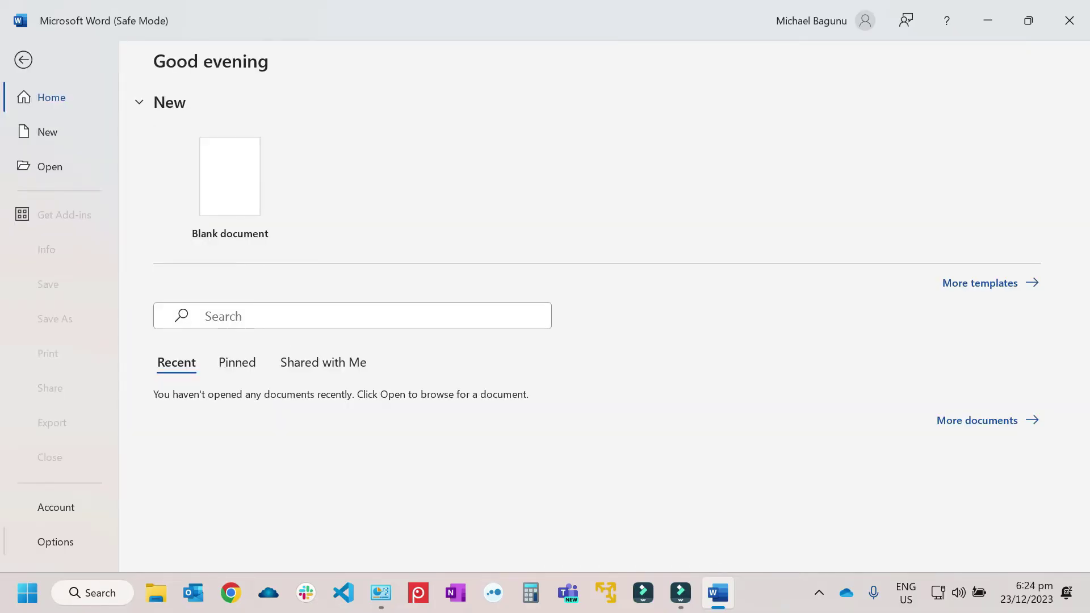
# Step: Check the COM Add-ins list under Word Options > Add-ins, then close it and Word
pyautogui.click(55, 542)
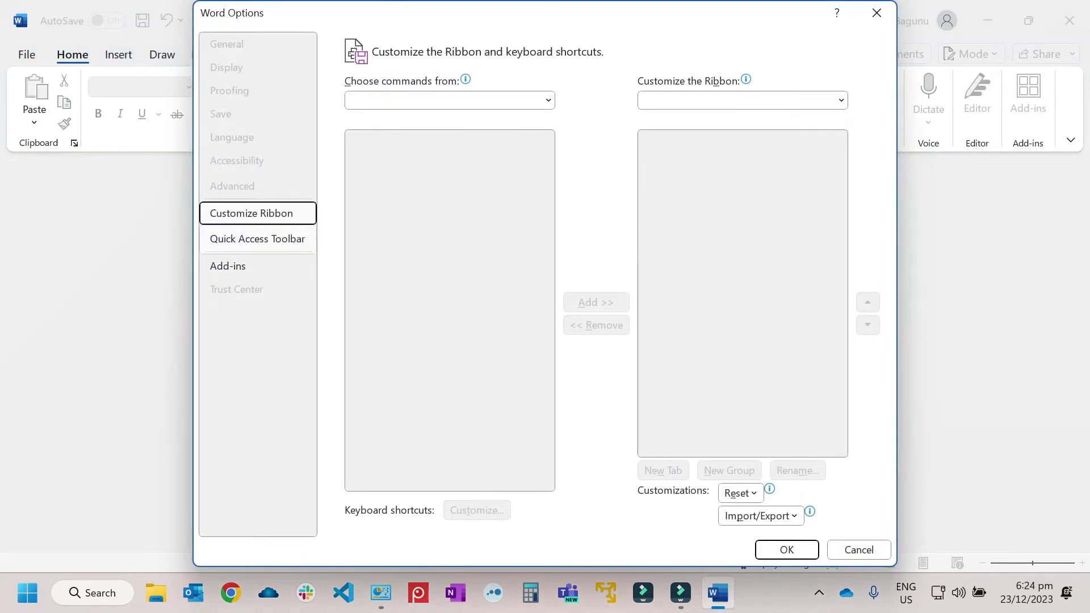
pyautogui.click(239, 266)
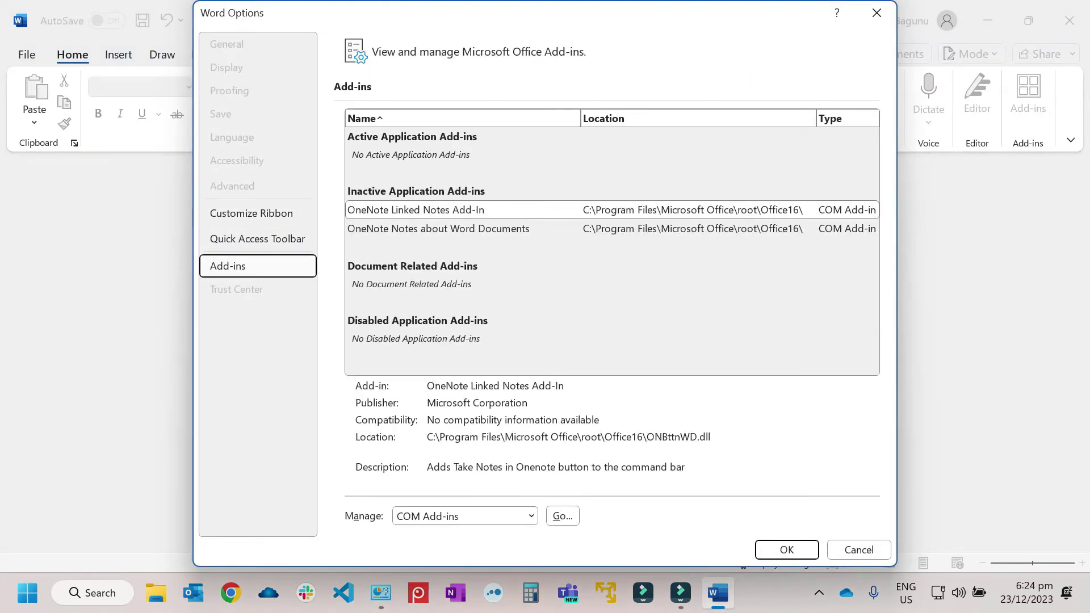
pyautogui.click(563, 515)
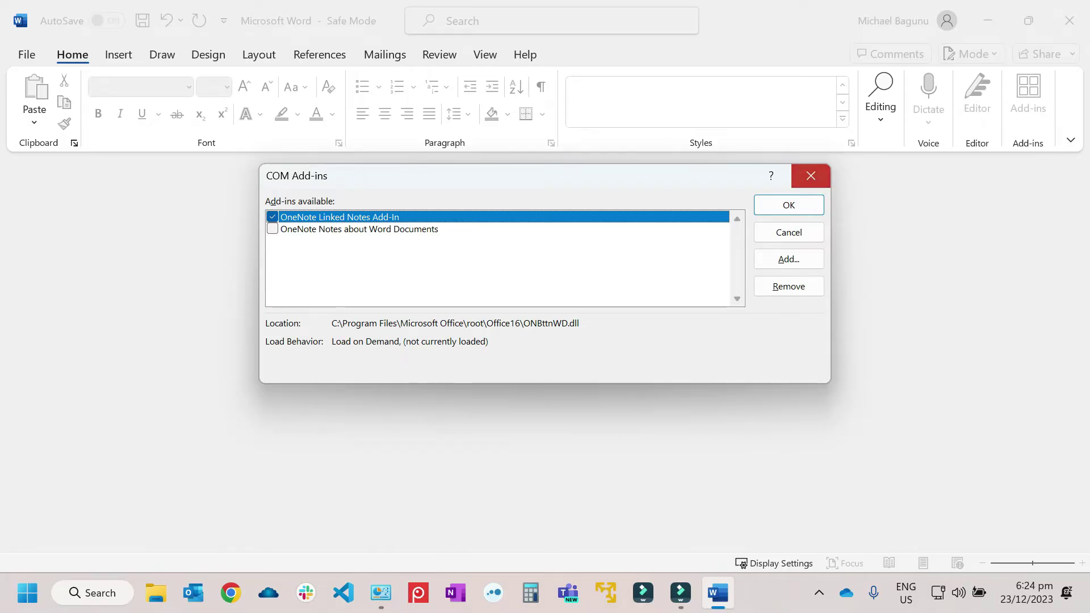
pyautogui.click(811, 176)
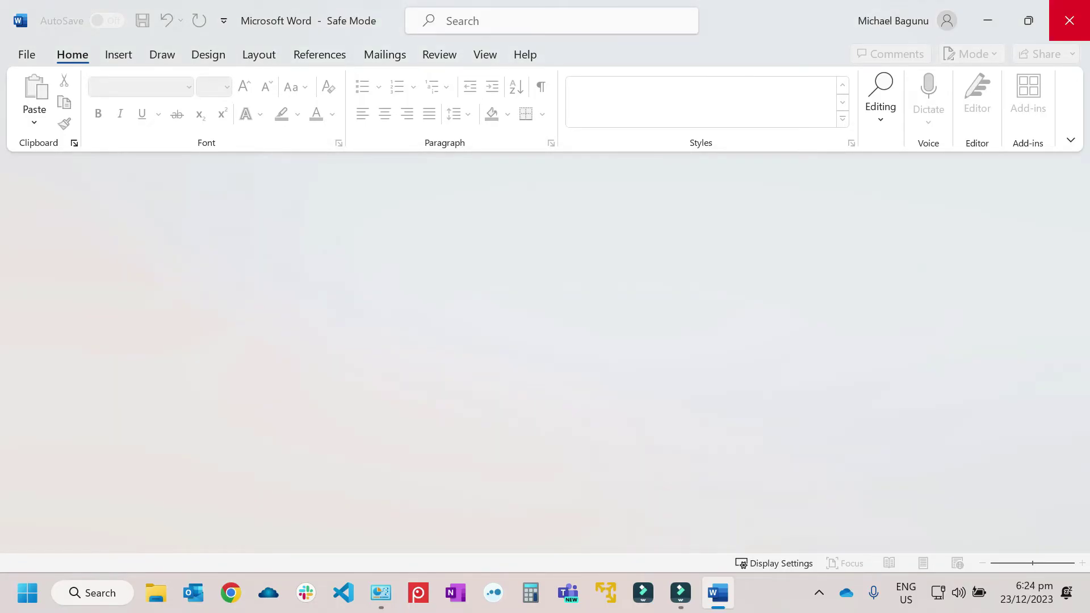
pyautogui.click(1069, 20)
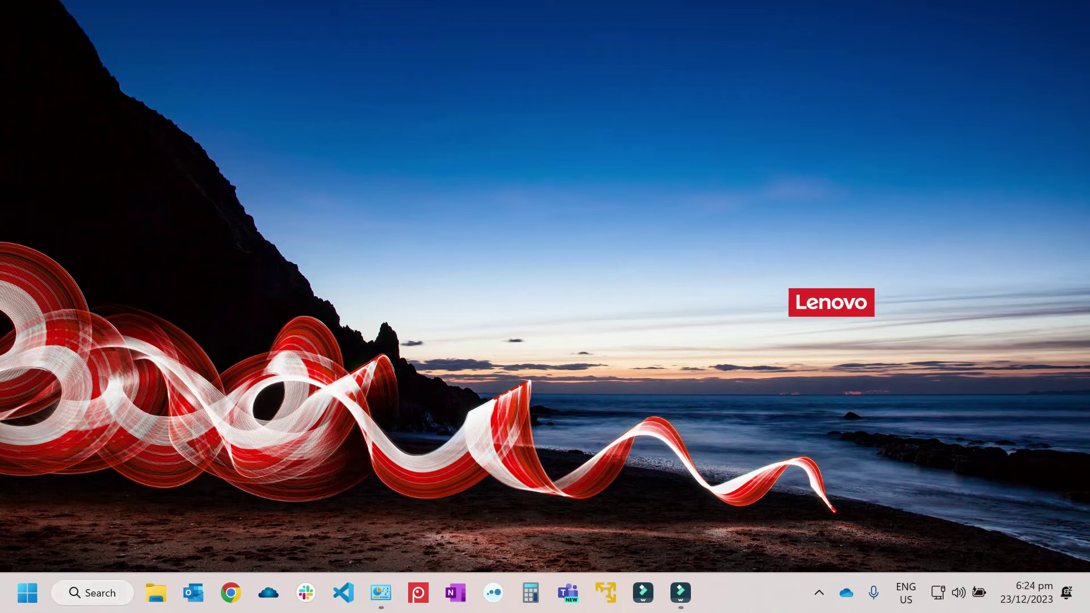
# Step: Find Control Panel through Windows Search and open it
pyautogui.click(92, 592)
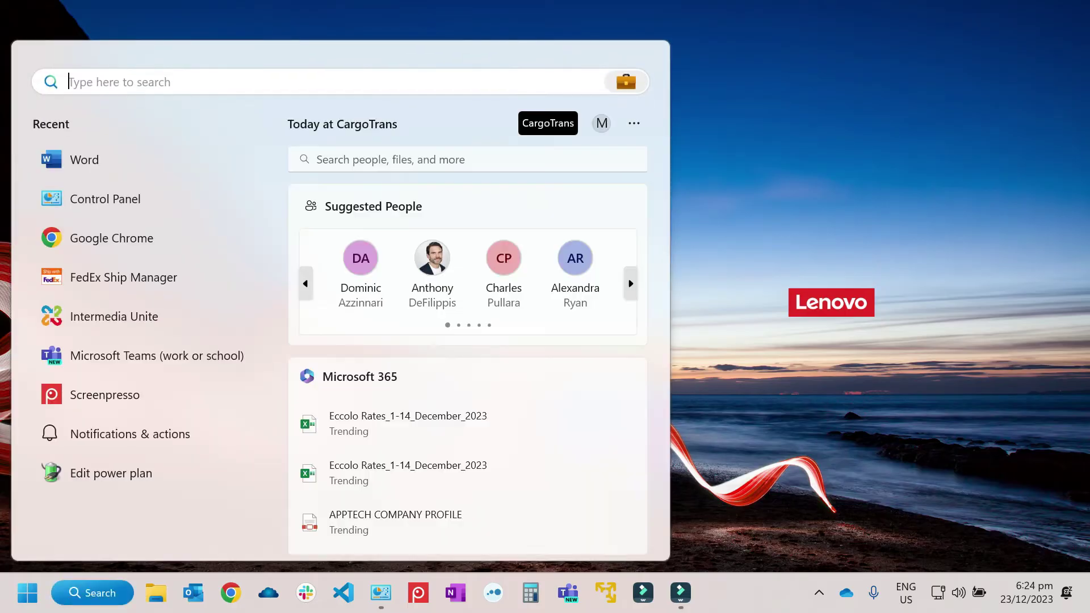
pyautogui.write('control pan')
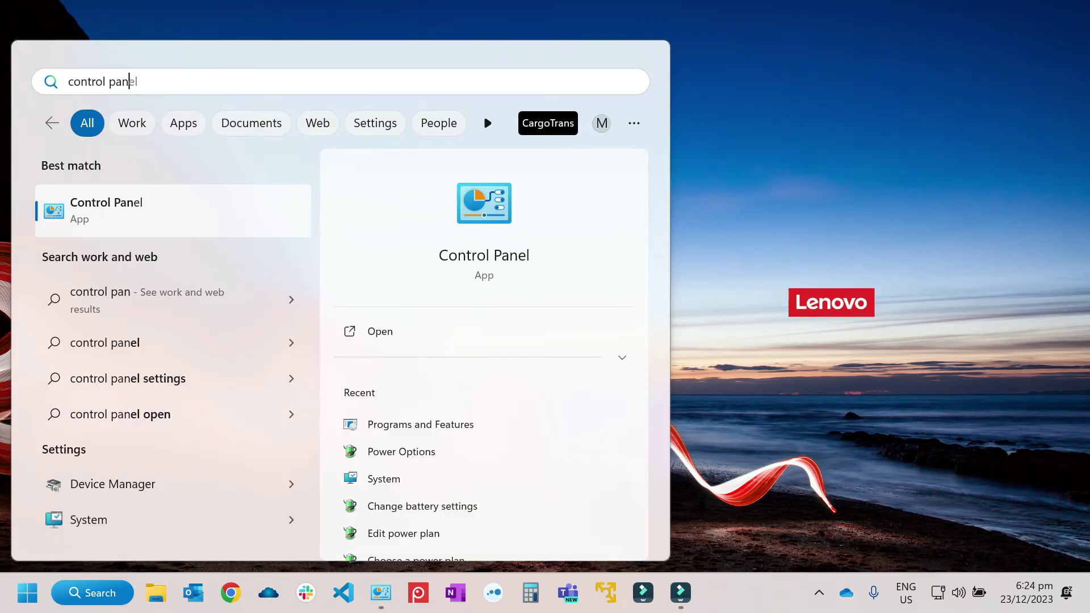
pyautogui.press('Return')
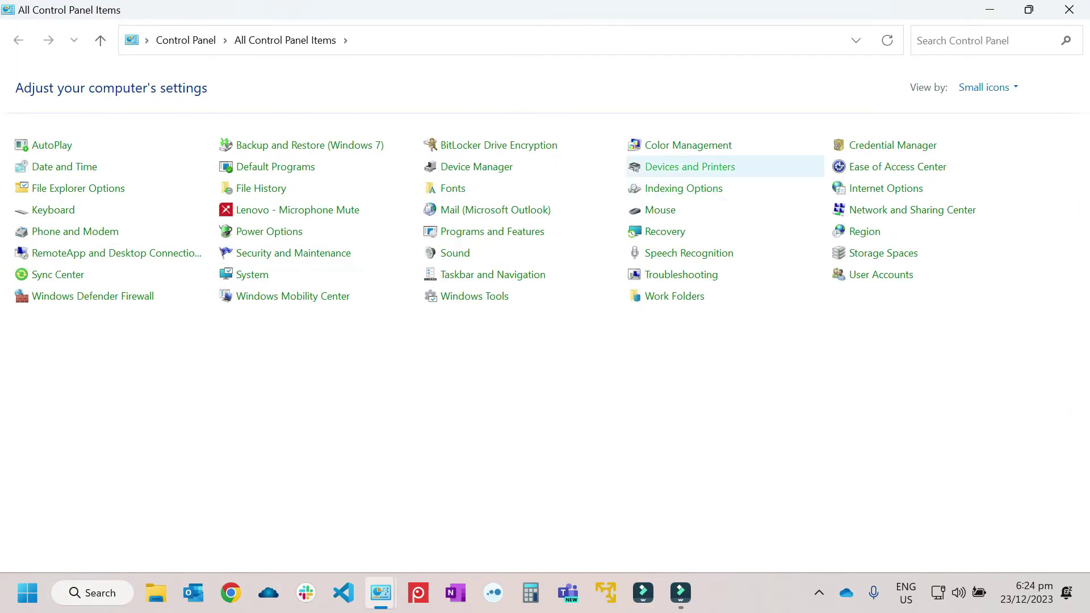
# Step: In Programs and Features, choose Change on Microsoft 365 Apps for business
pyautogui.click(493, 231)
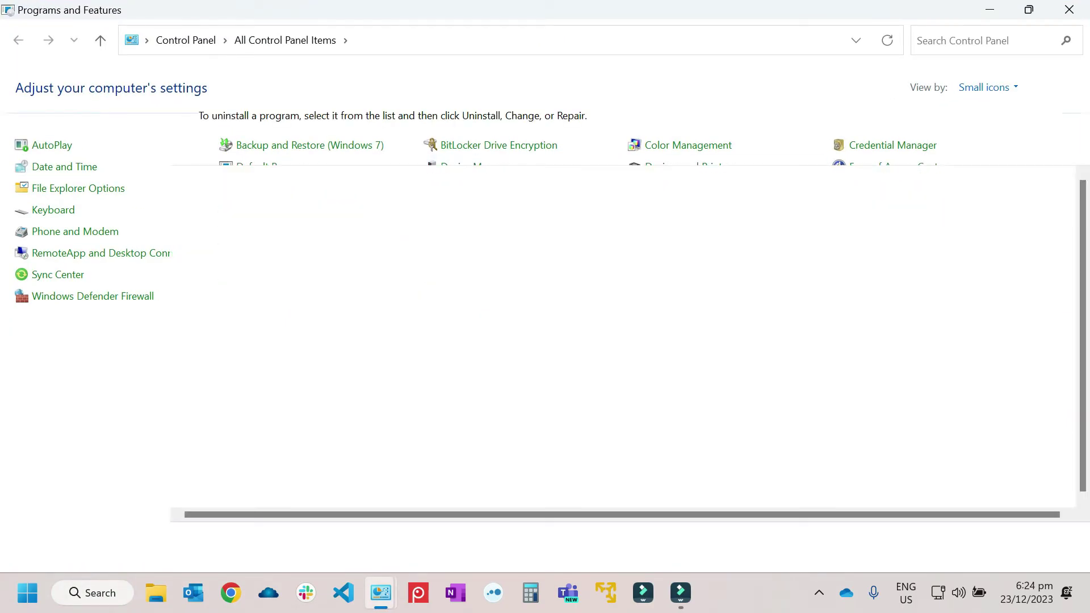
pyautogui.scroll(-2, 492, 238)
pyautogui.scroll(-1, 553, 340)
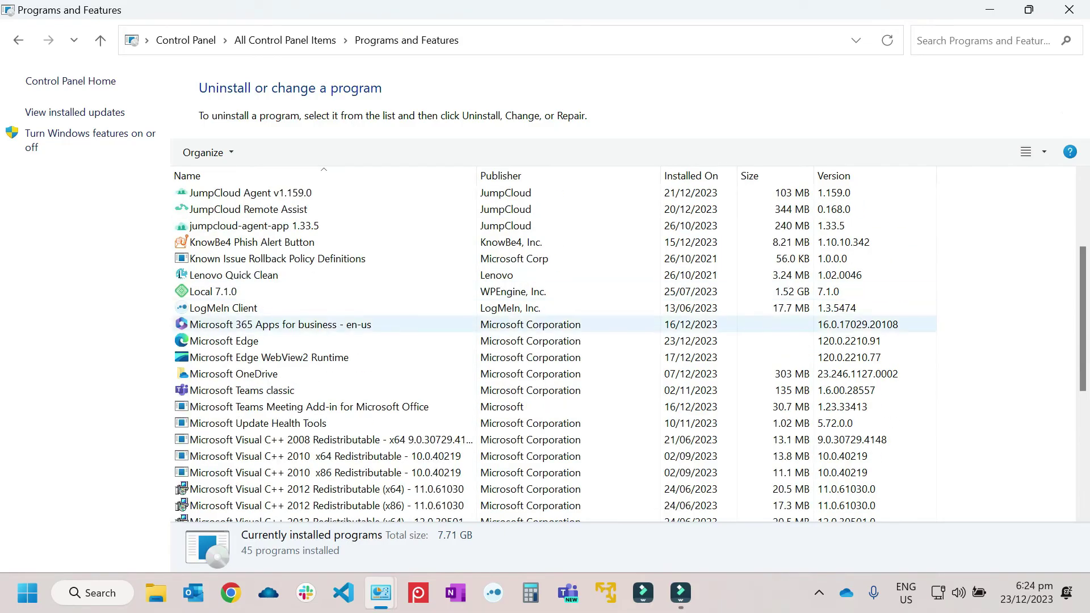
pyautogui.click(213, 324)
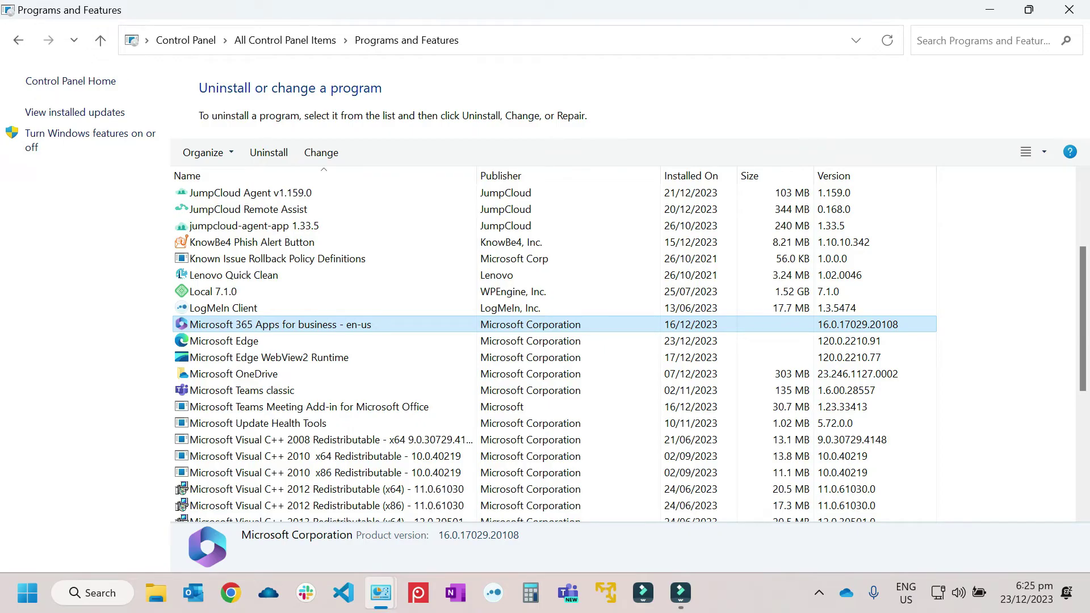
pyautogui.rightClick(279, 323)
pyautogui.click(323, 354)
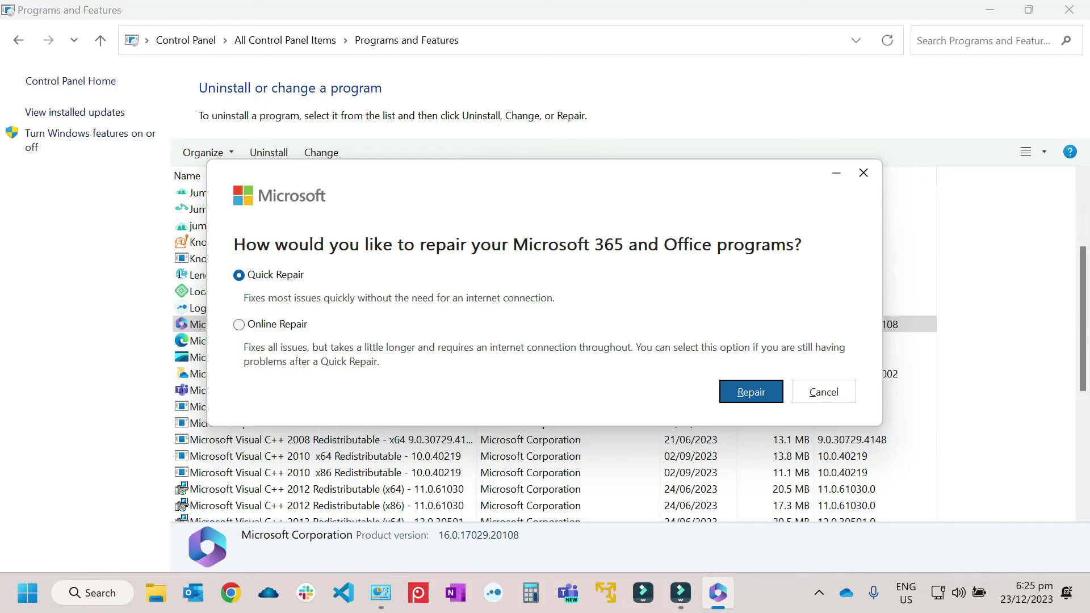
# Step: Go to the Quick Repair confirmation, close it without repairing, and close Programs and Features
pyautogui.press('Return')
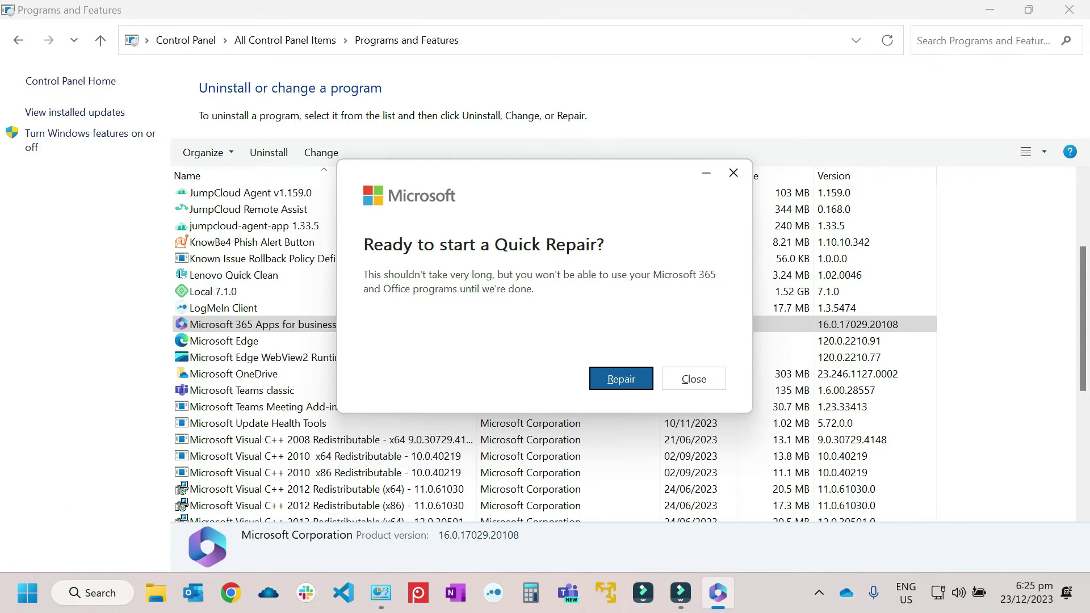
pyautogui.press('Tab')
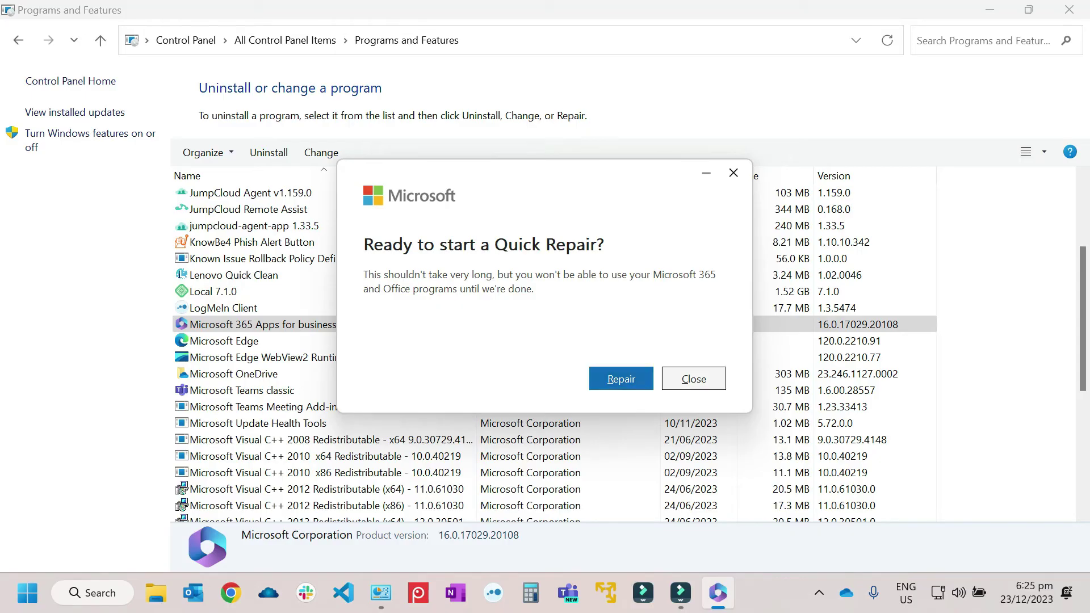
pyautogui.press('Return')
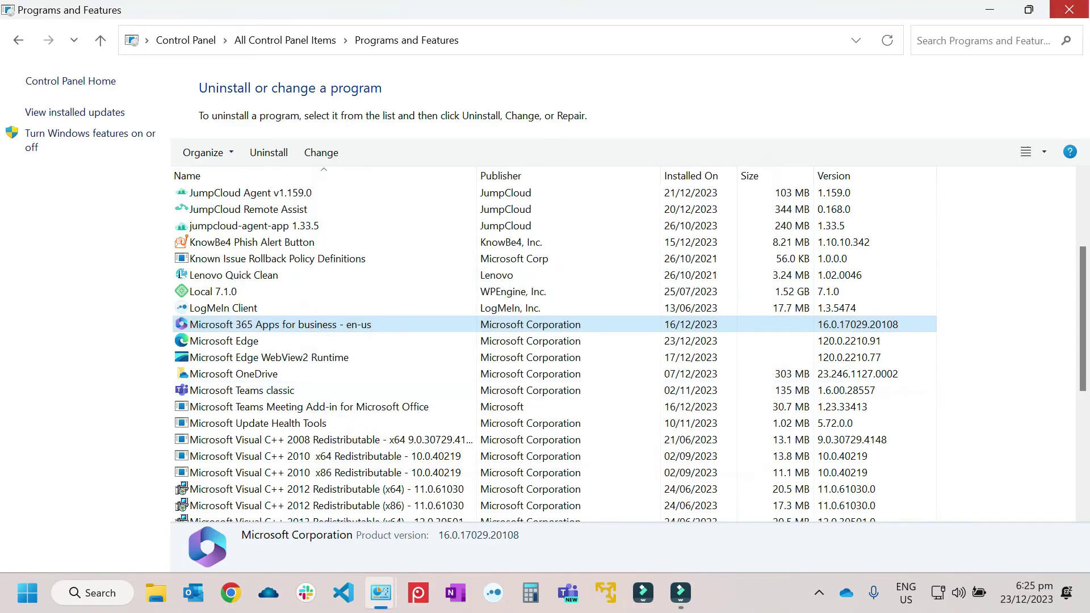
pyautogui.click(1069, 9)
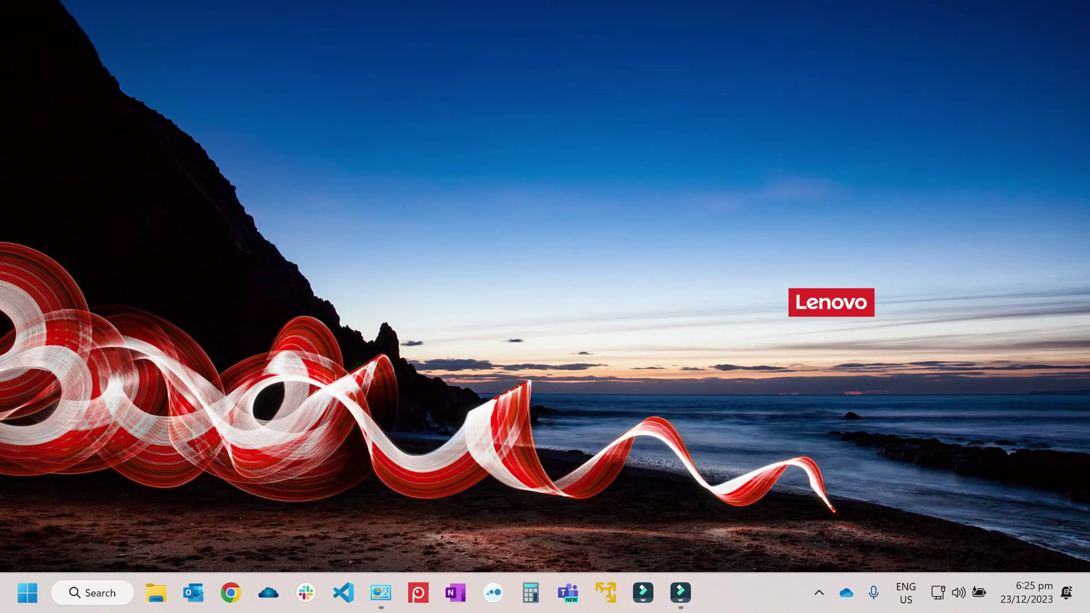
pyautogui.press('super+s')
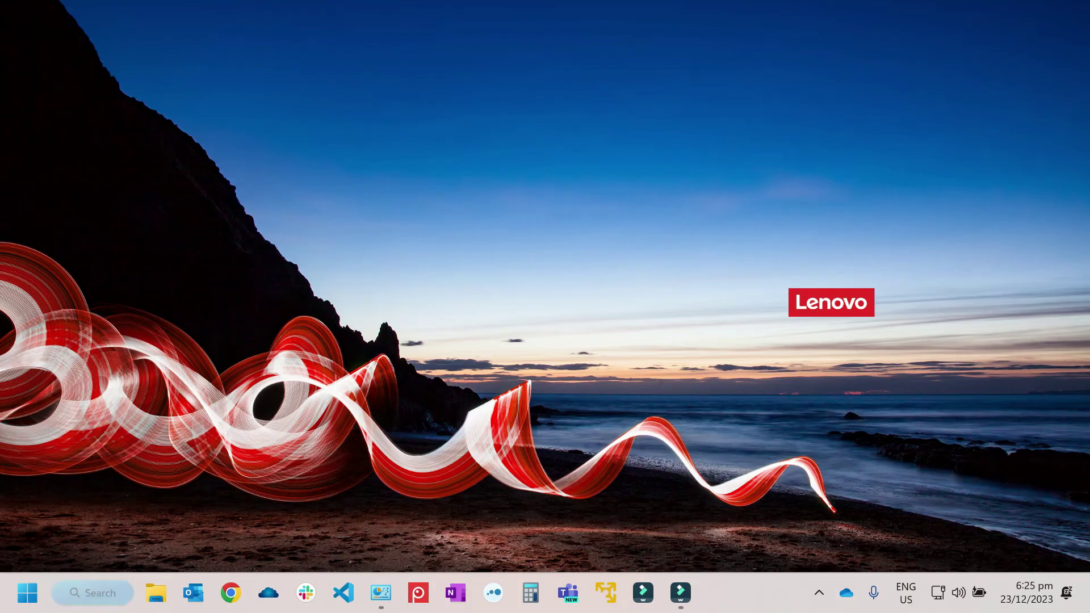
pyautogui.write('control')
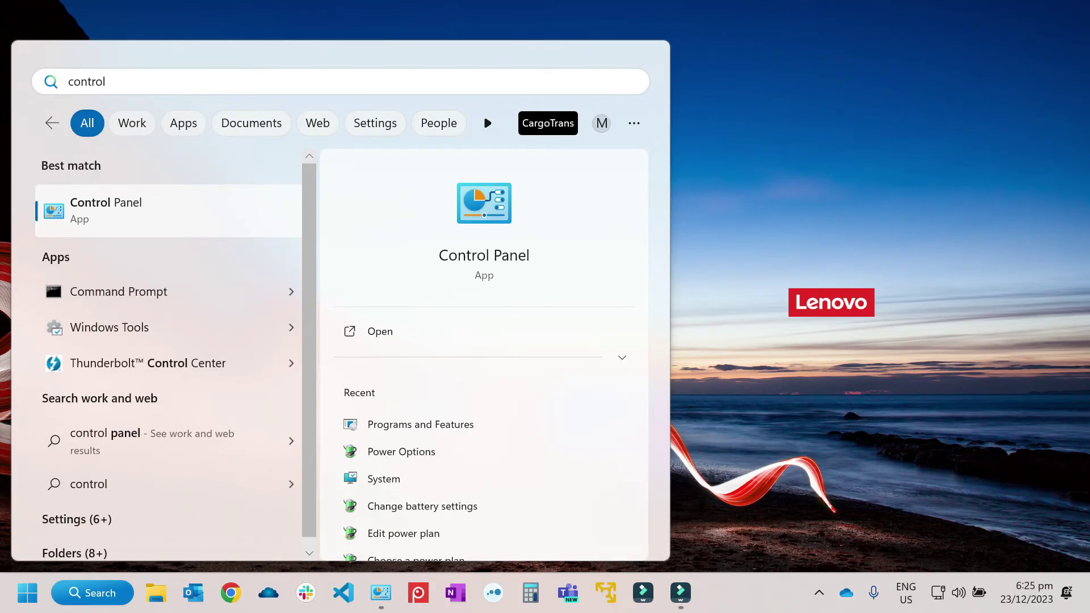
pyautogui.press('Return')
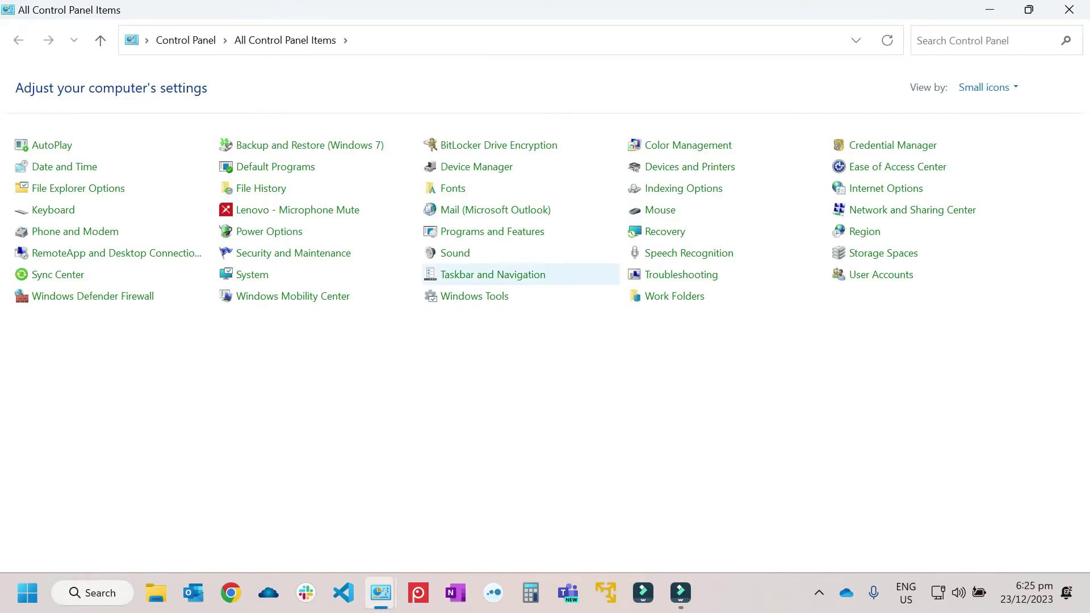
pyautogui.click(492, 232)
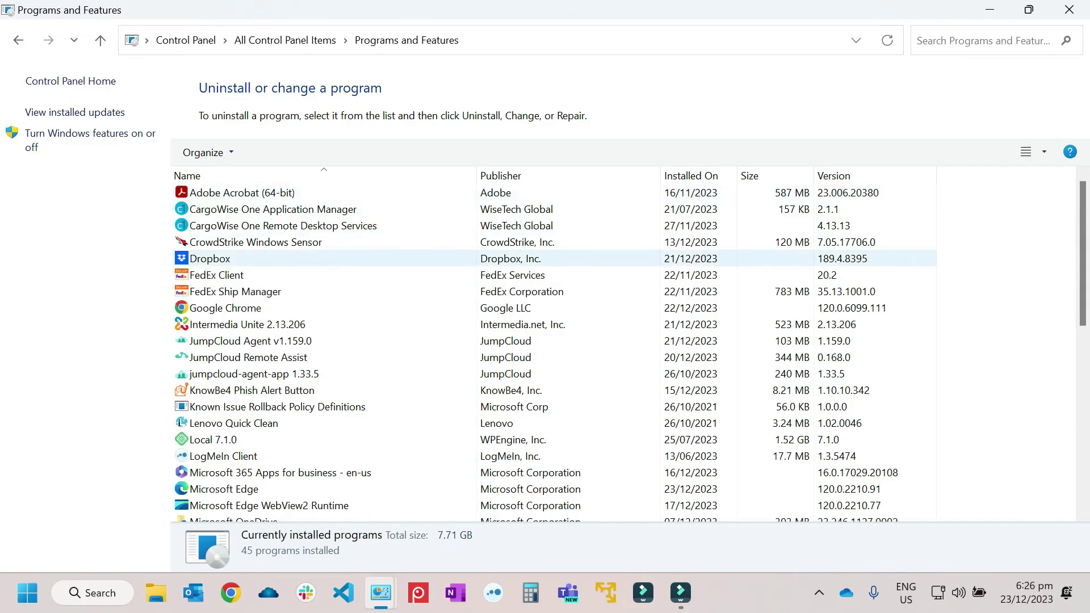
pyautogui.scroll(-2, 279, 407)
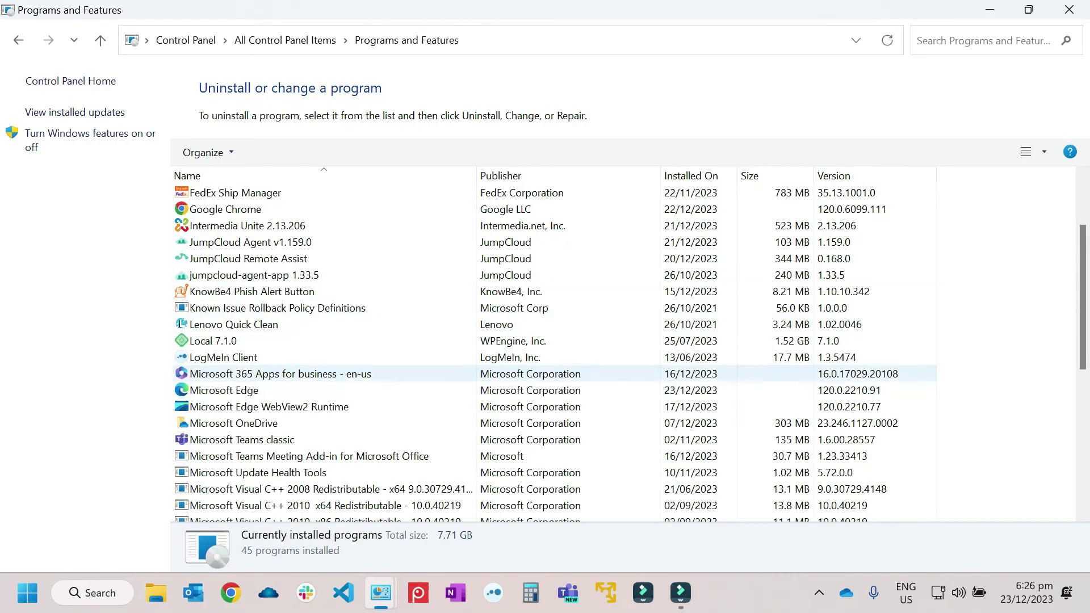
pyautogui.click(278, 373)
pyautogui.rightClick(268, 375)
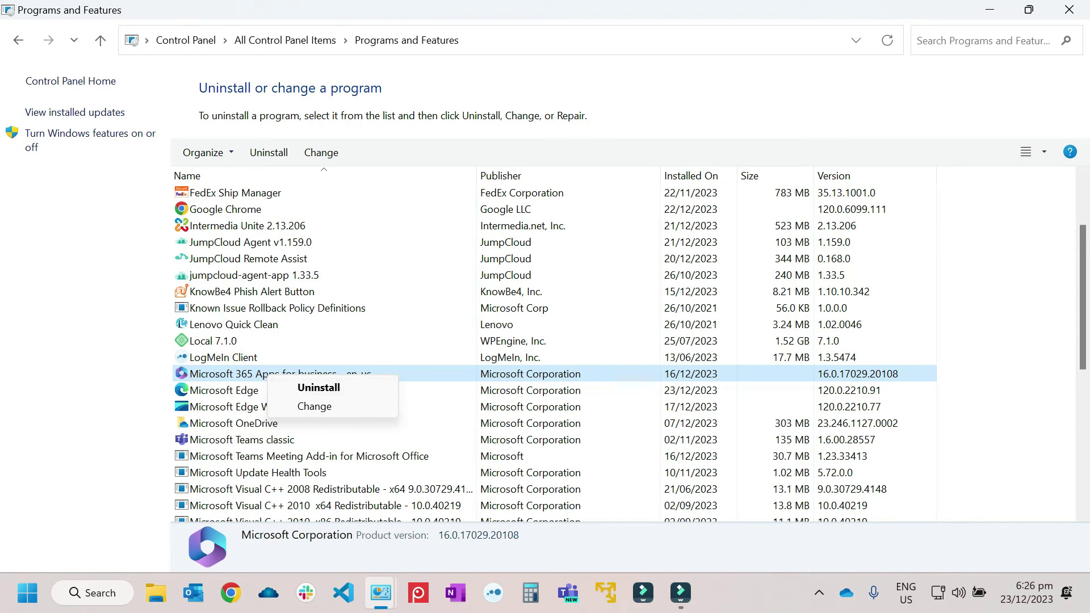
pyautogui.press('Return')
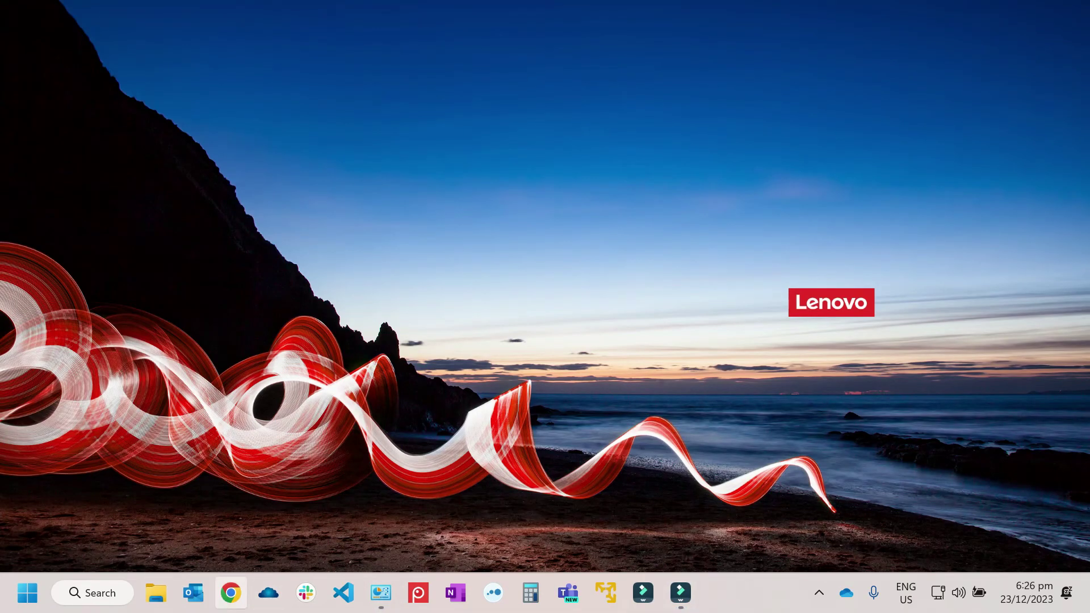
# Step: Open Chrome and search '365 microsoft office' to reach the Microsoft 365 business plans page
pyautogui.click(231, 593)
pyautogui.write('3')
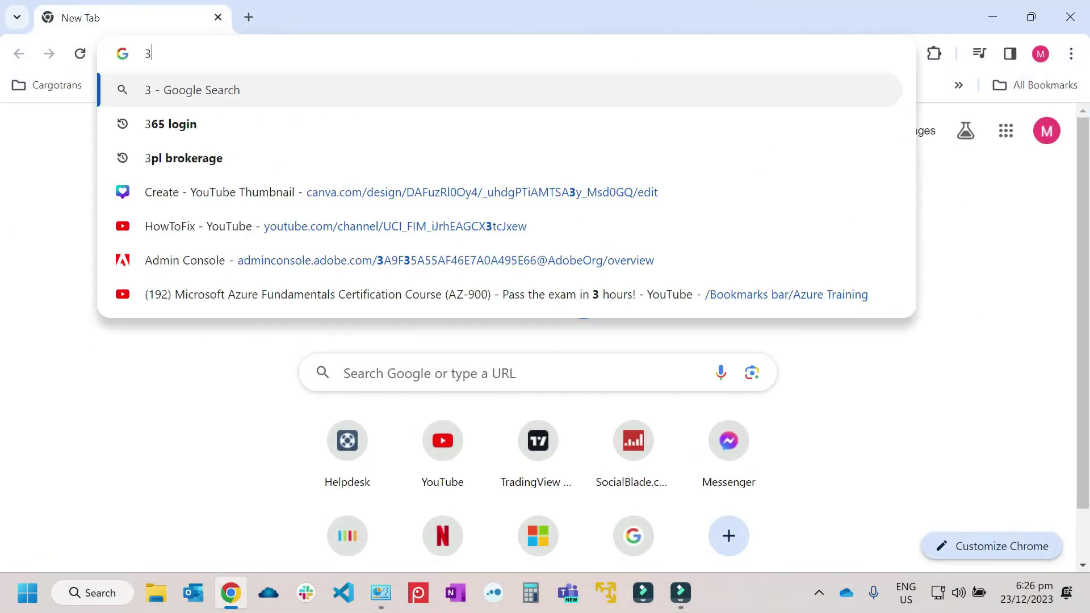
pyautogui.write('65 ')
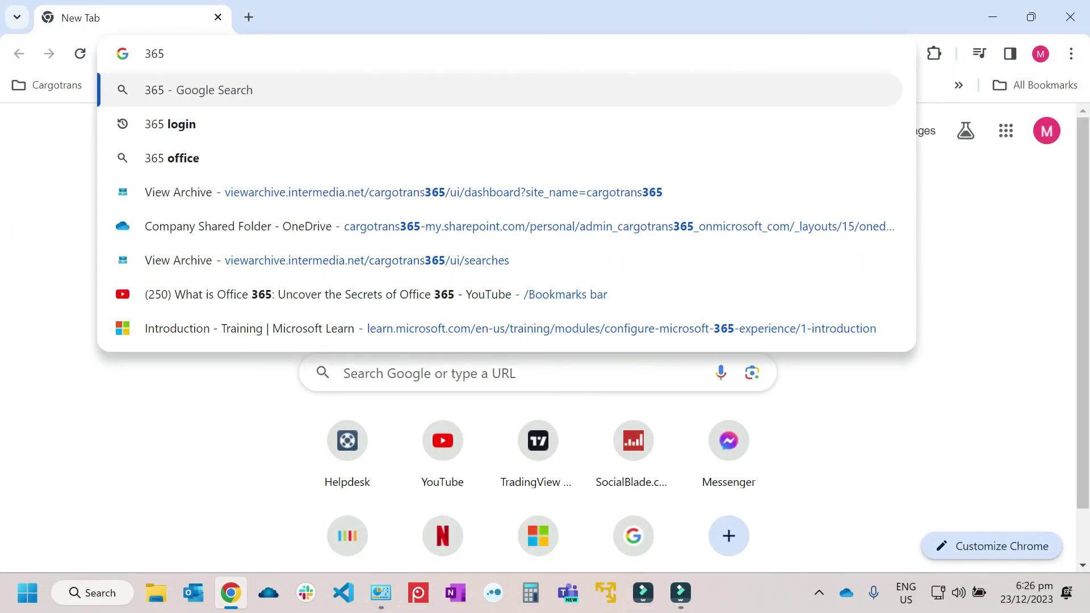
pyautogui.write('w')
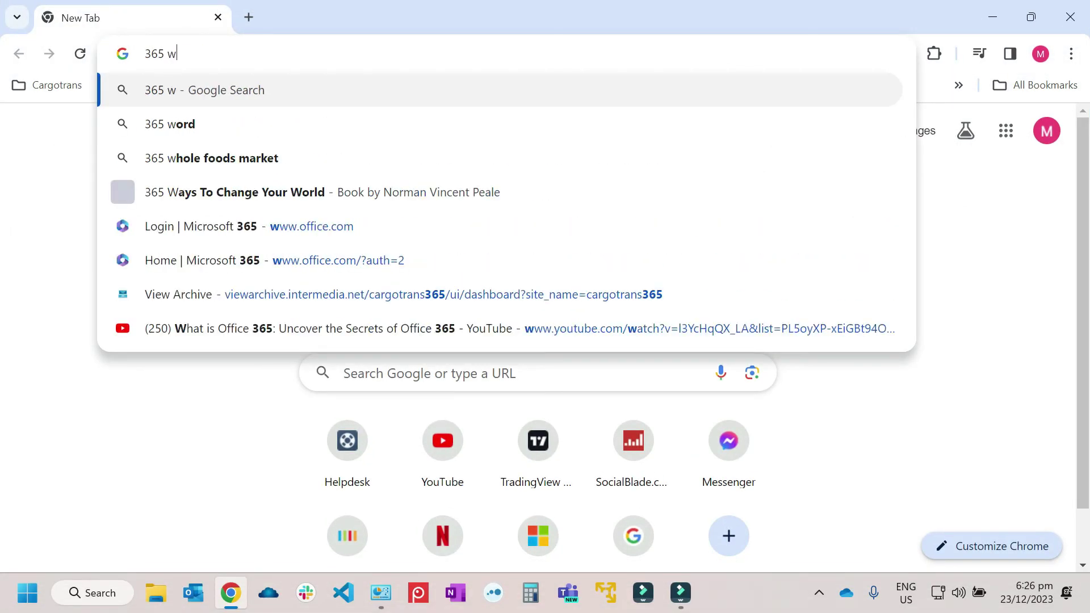
pyautogui.press('BackSpace')
pyautogui.write('micr')
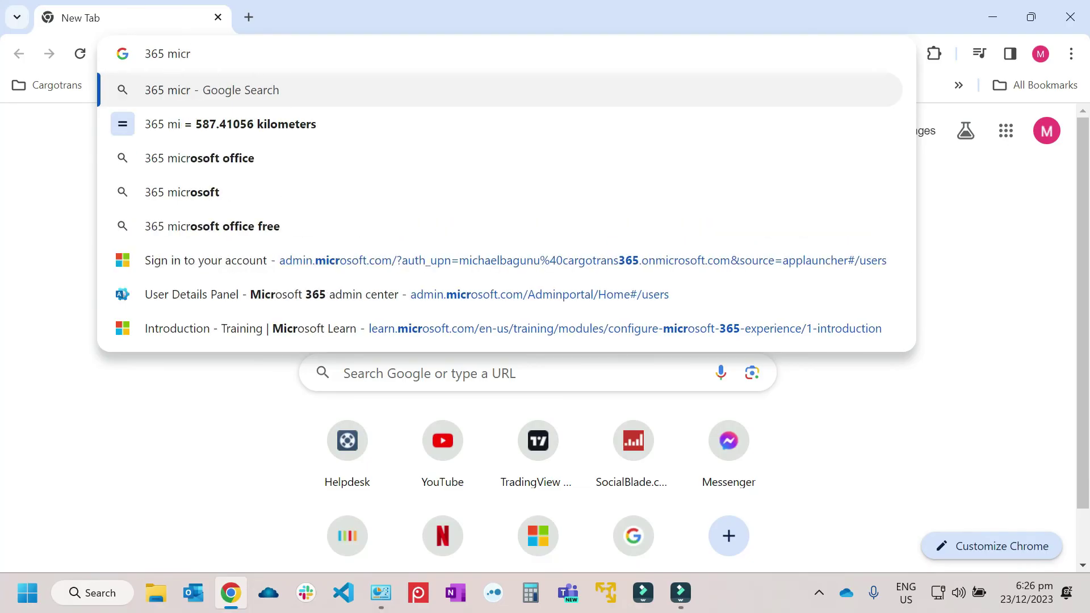
pyautogui.press('Down')
pyautogui.press('Down')
pyautogui.press('Down')
pyautogui.press('Up')
pyautogui.press('Return')
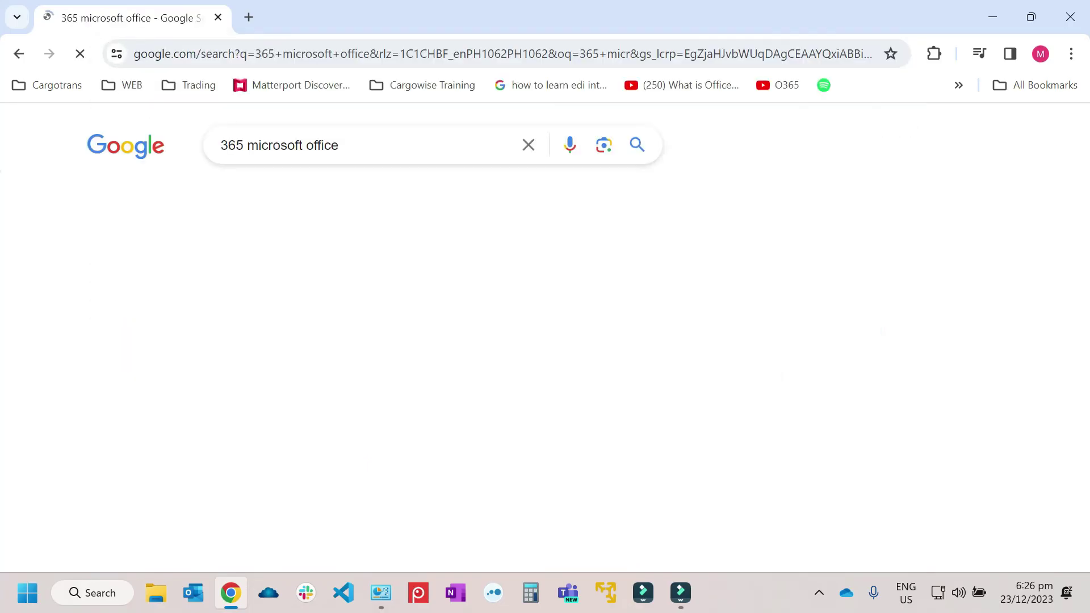
pyautogui.scroll(-6, 545, 341)
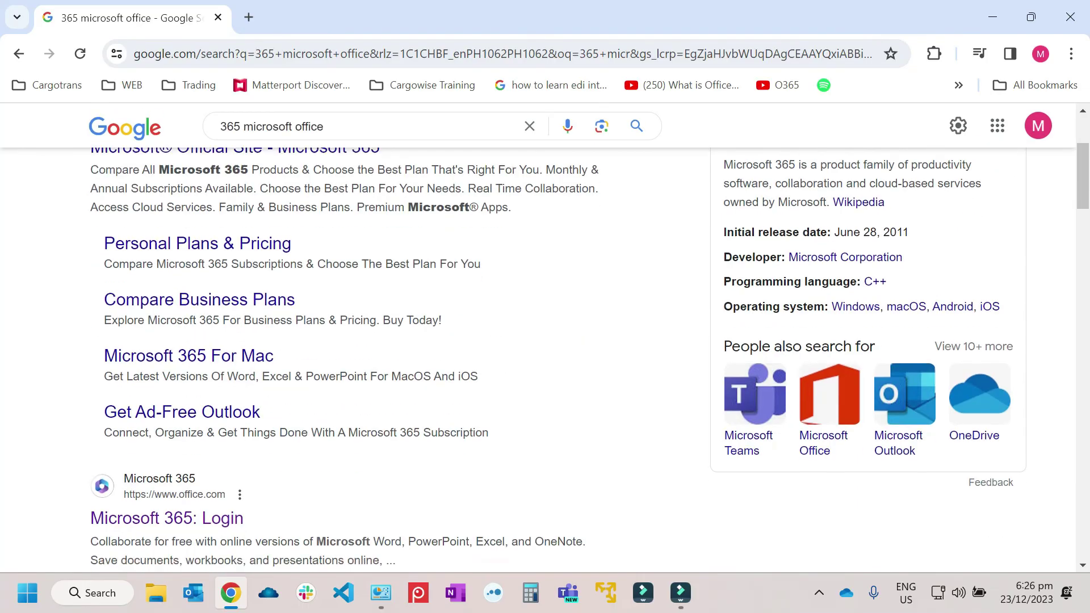
pyautogui.scroll(6, 545, 341)
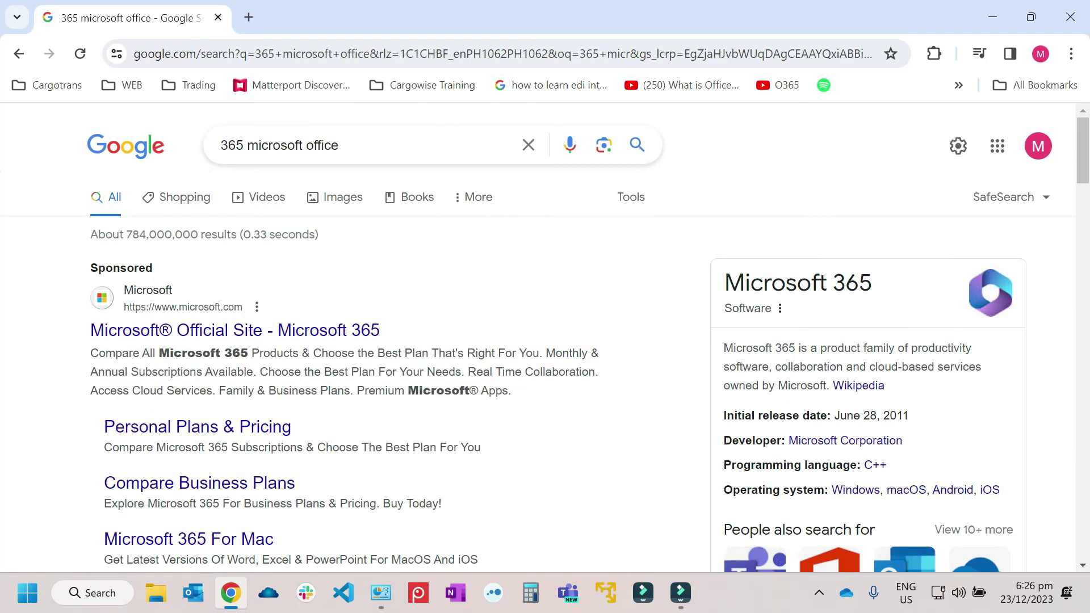
pyautogui.press('F5')
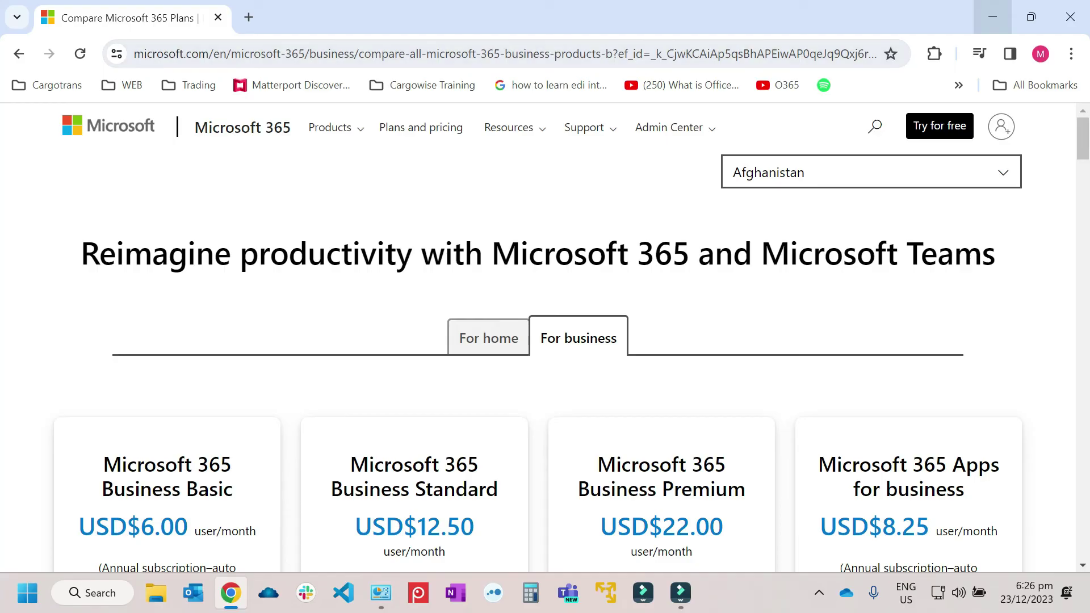
# Step: Close the Chrome window showing the Microsoft 365 business plans page
pyautogui.click(1070, 16)
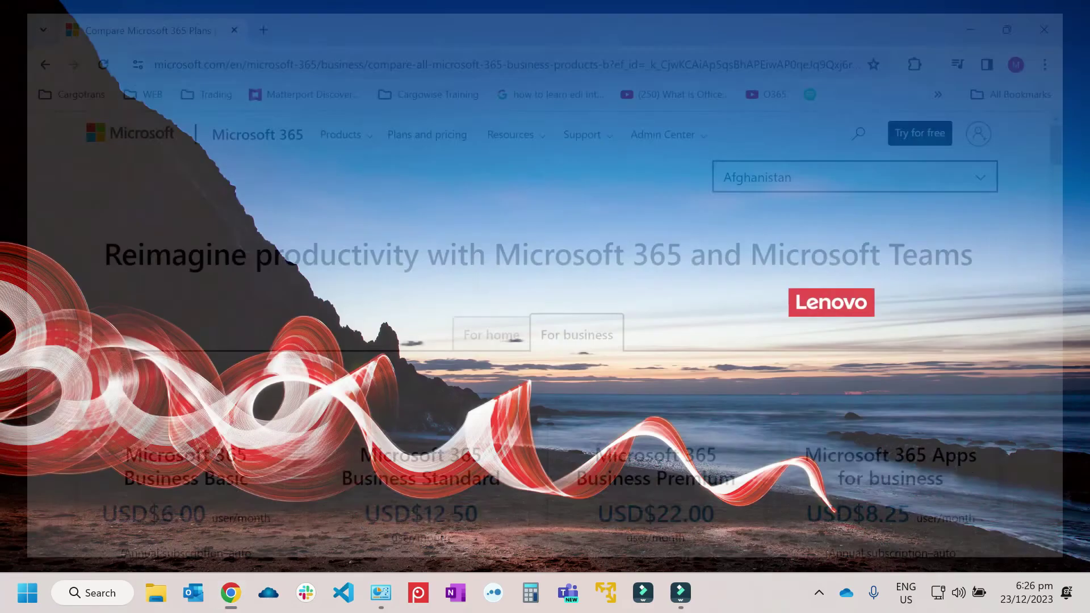